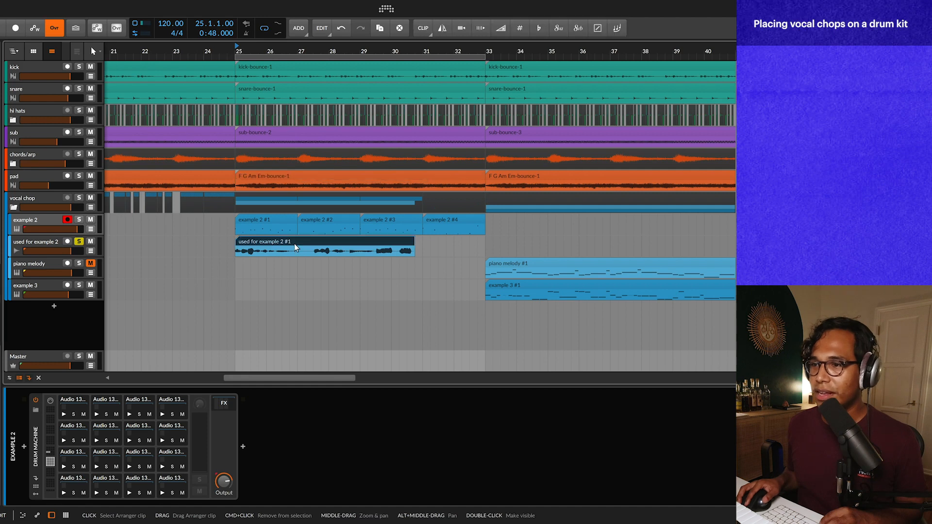
- Play the "used for example 2" vocal clip and slice it to a drum machine using Bounce and Slice, Pre-Fader, at onsets
scroll(306, 248, up, 2)
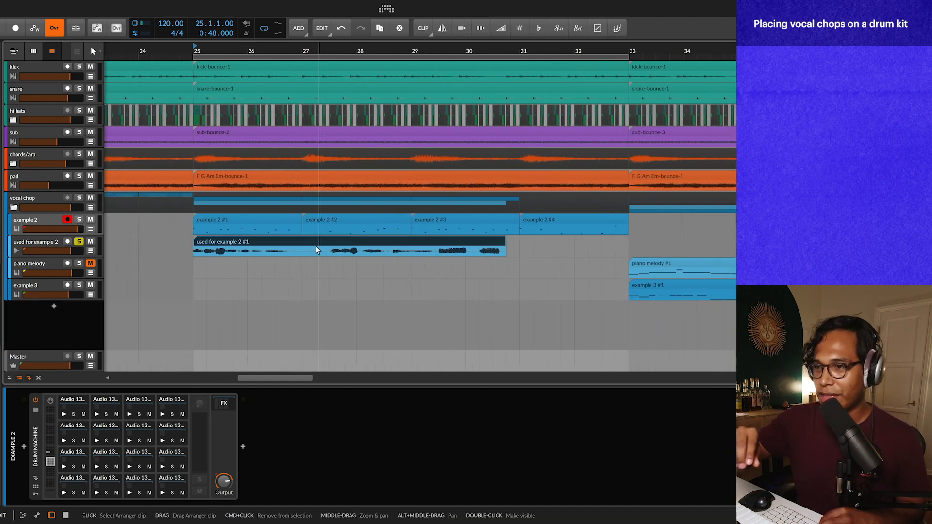
key(space)
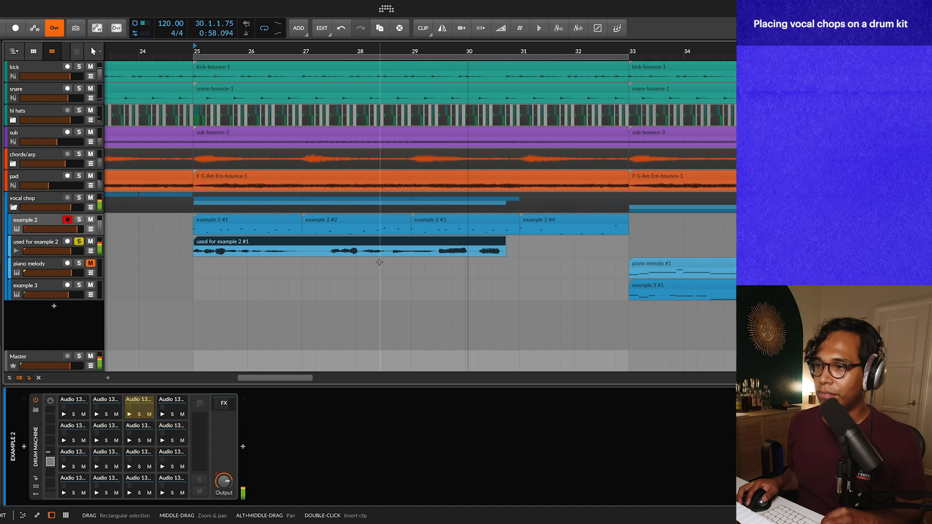
click(214, 243)
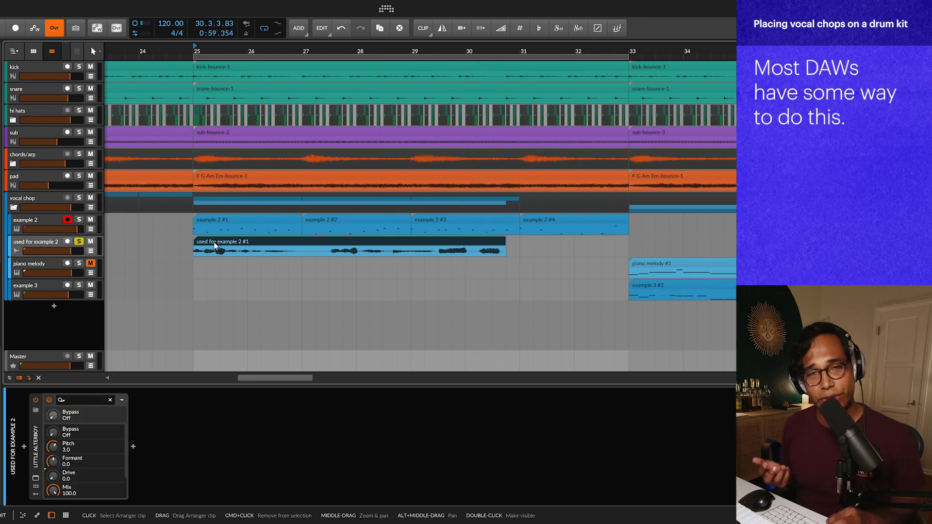
right_click(214, 245)
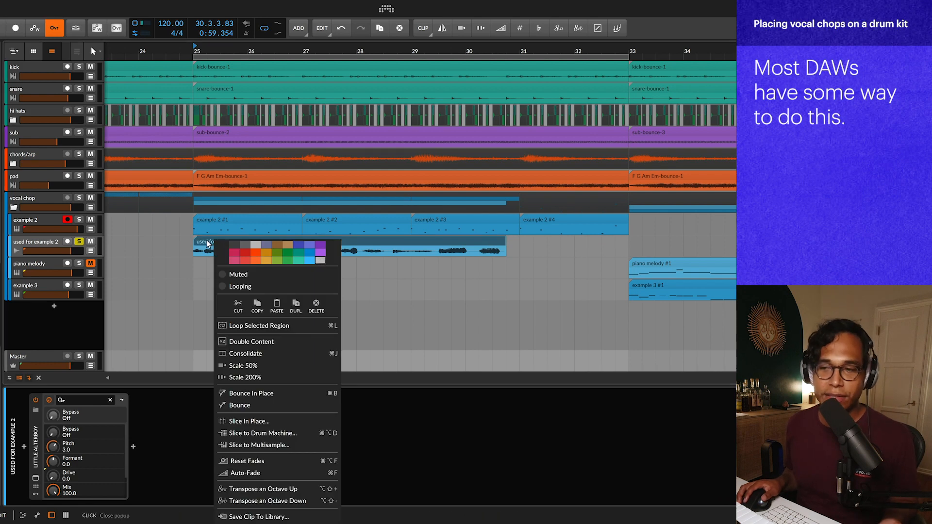
click(249, 434)
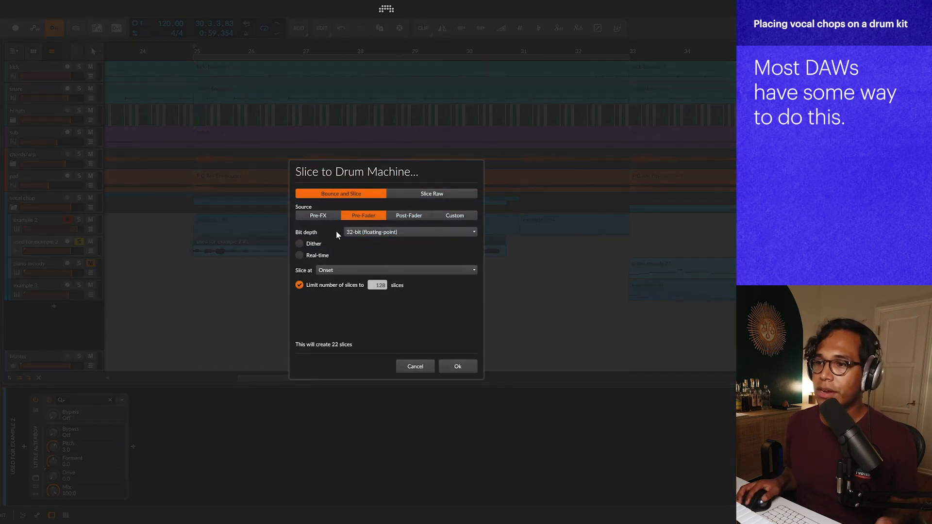
click(458, 367)
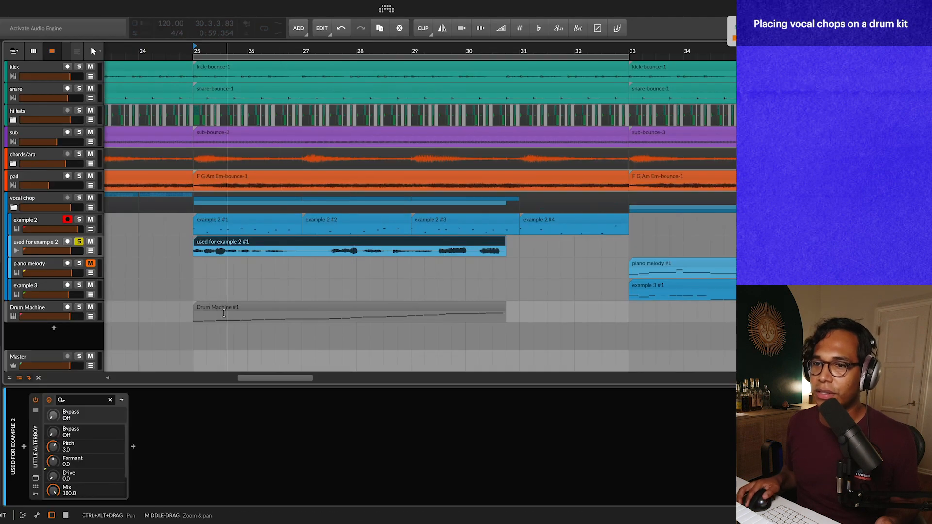
- Show the devices of the new Drum Machine track and examine the vocal slices on its bottom two rows of pads
click(52, 306)
click(35, 452)
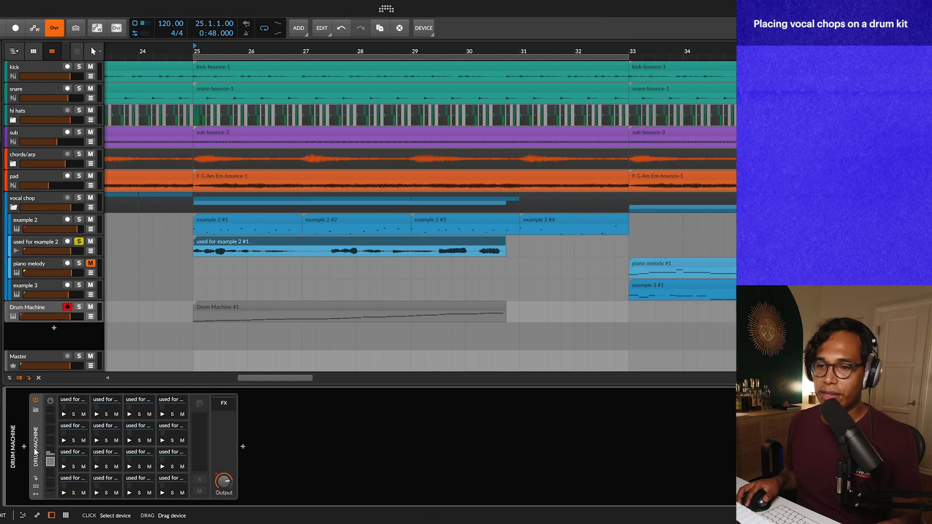
click(67, 481)
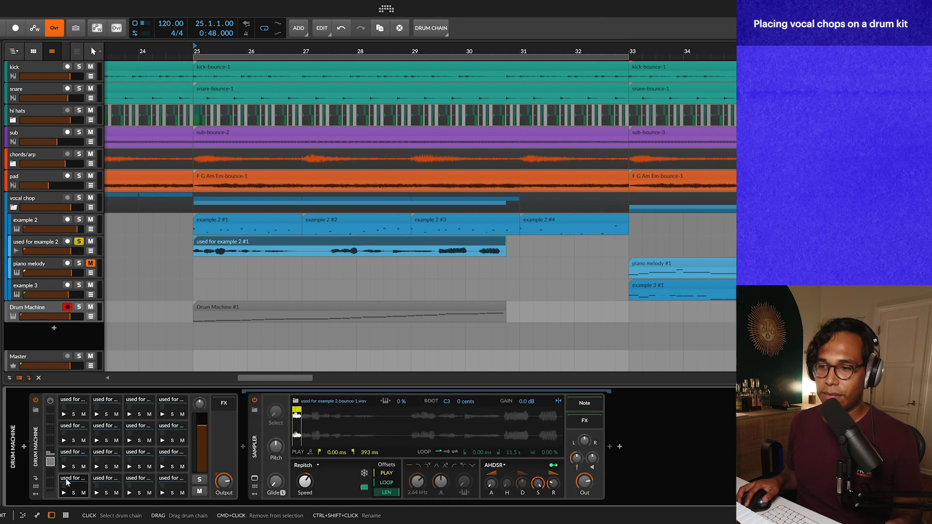
click(102, 481)
click(143, 479)
click(172, 479)
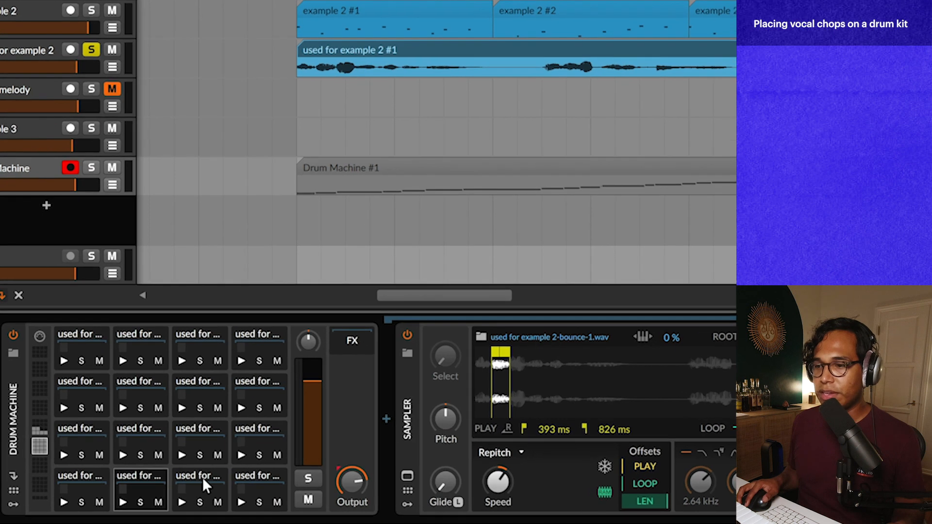
click(176, 430)
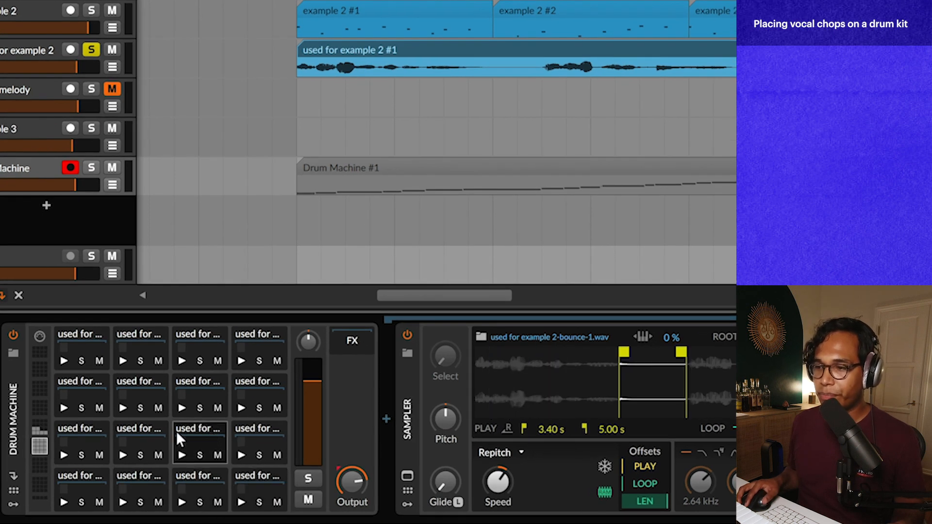
click(147, 424)
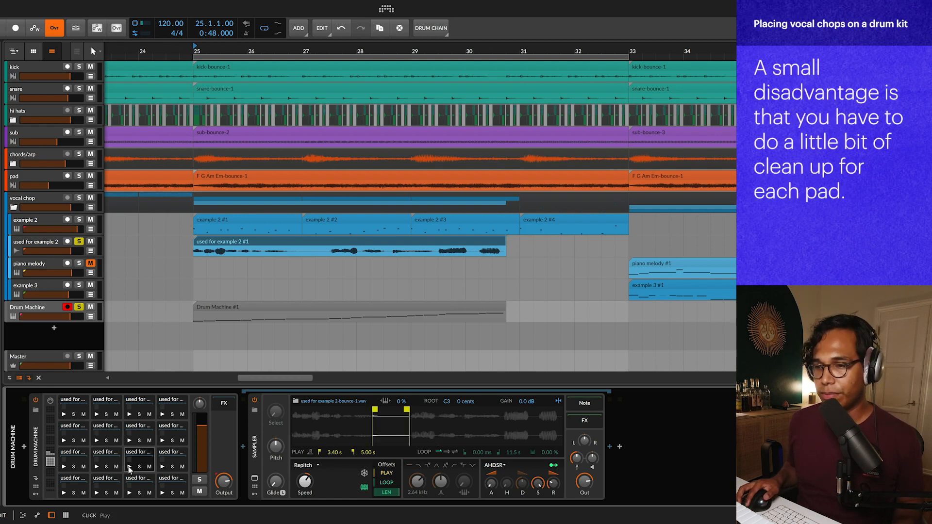
- Delete the unneeded slices from pads F#1 and A#1 of the new drum machine and select the pad before A#1
key(Delete)
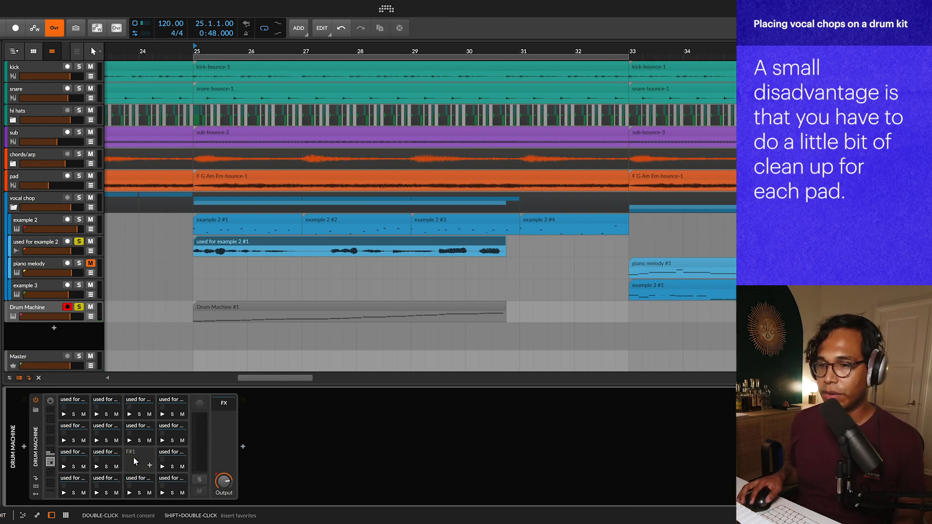
click(129, 438)
click(132, 427)
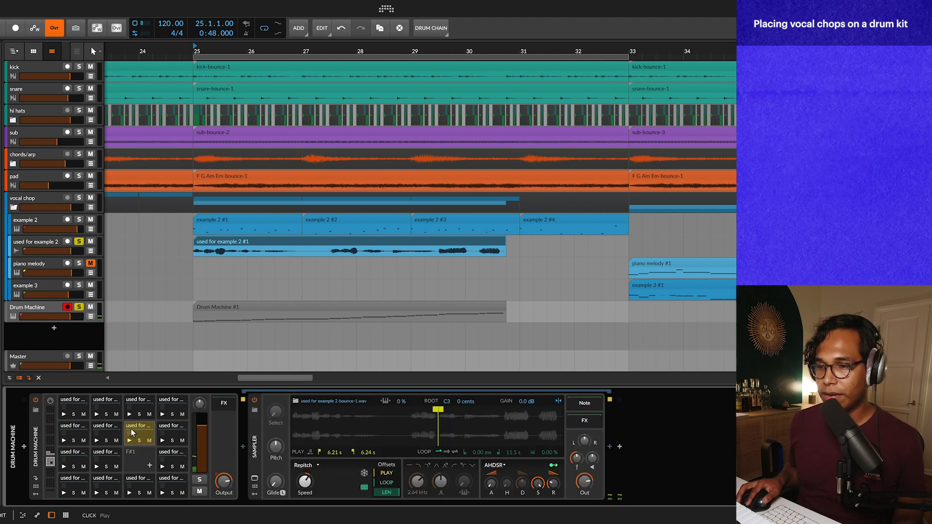
click(135, 430)
key(Delete)
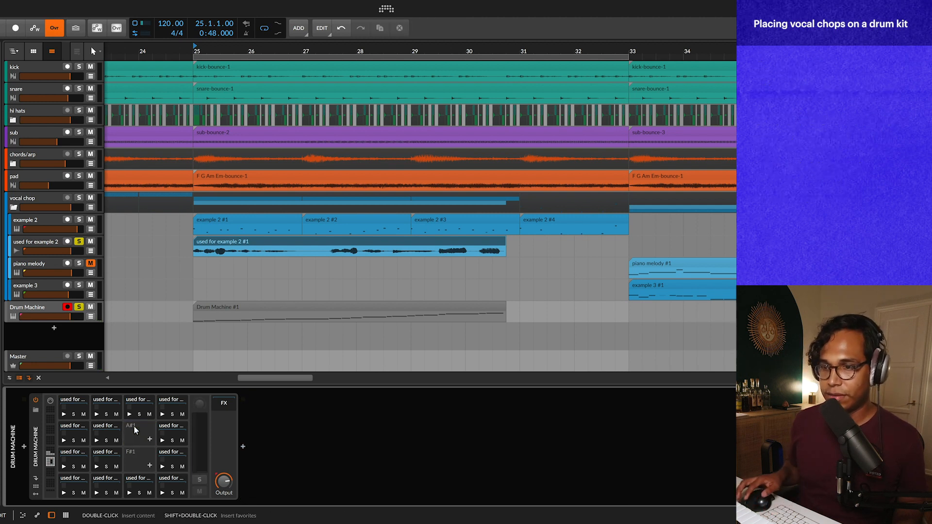
click(104, 429)
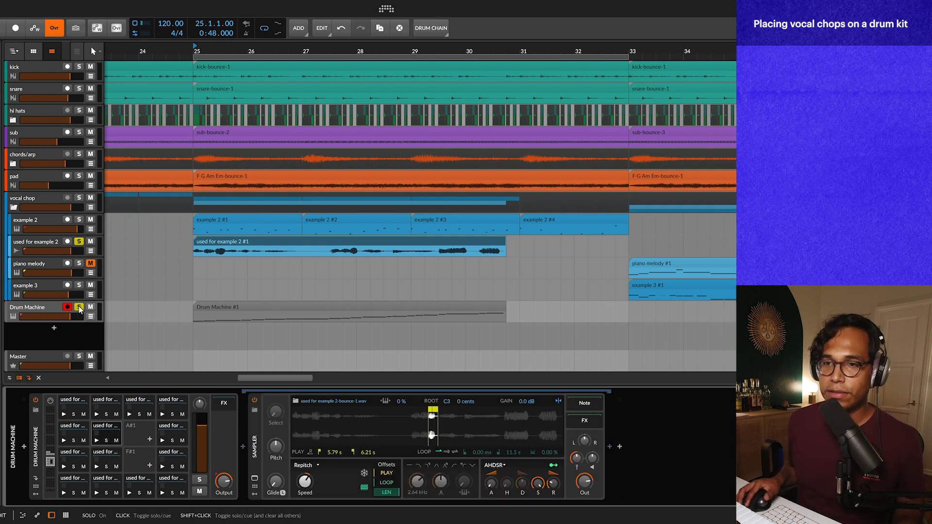
- Solo the example 2 track, play it from bar 25 and go through its four clips
click(57, 220)
click(208, 219)
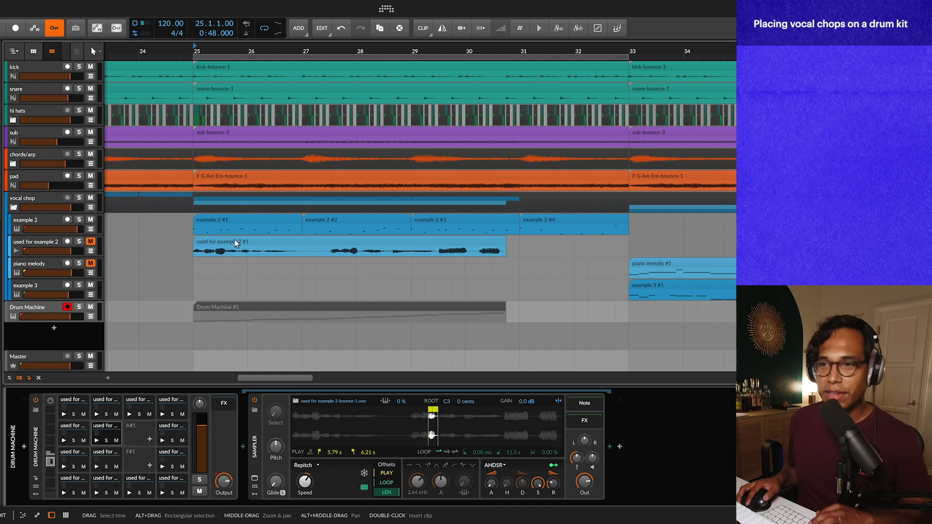
key(space)
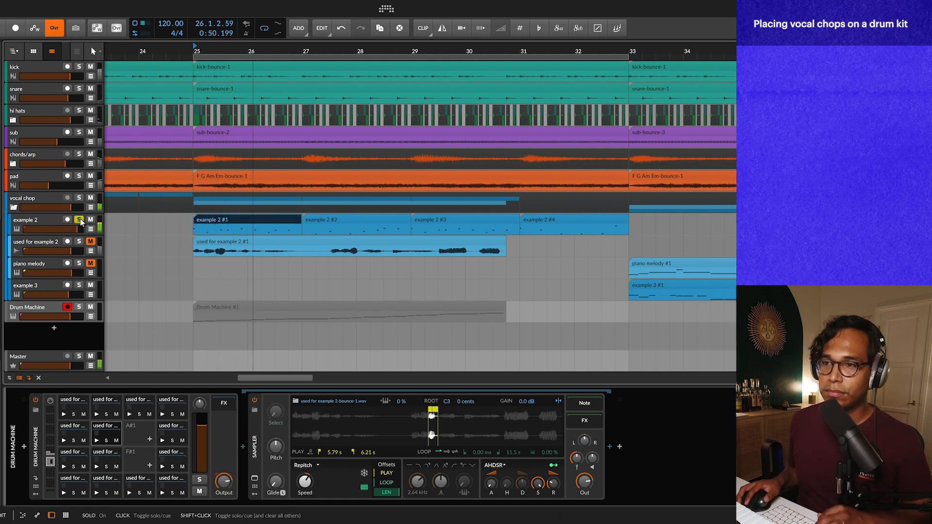
click(213, 224)
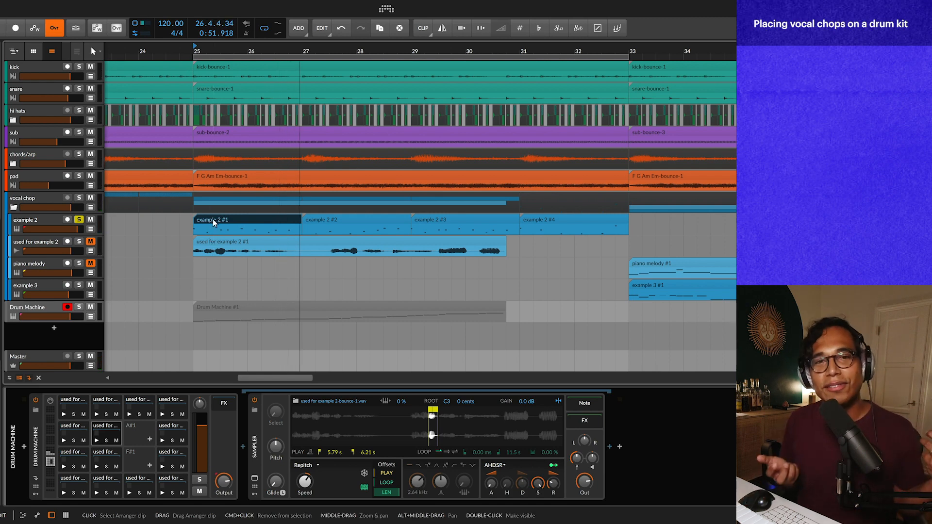
click(324, 218)
click(451, 220)
click(552, 220)
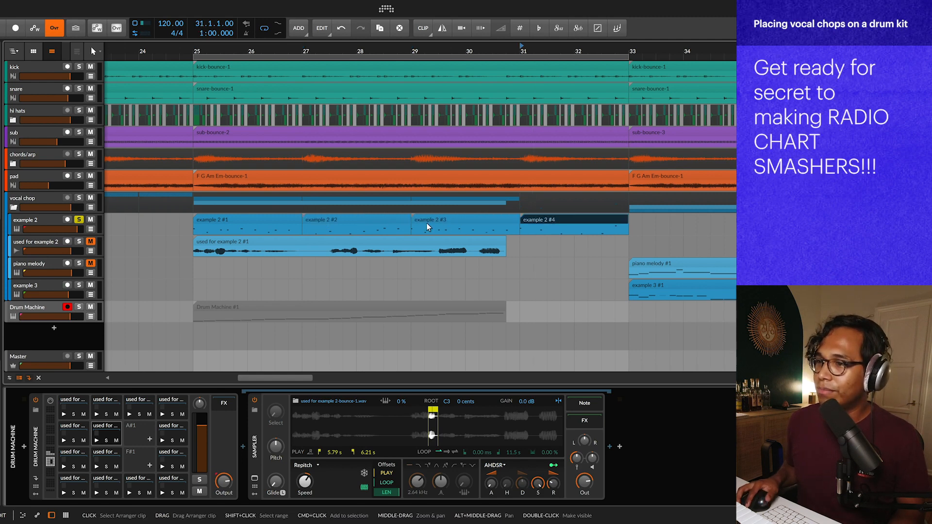
click(377, 219)
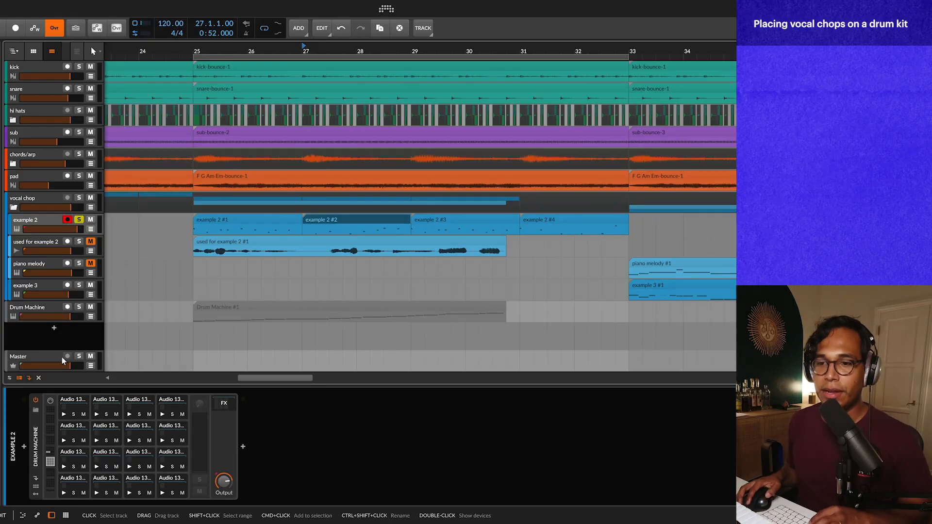
- Examine the sample start, end and envelope settings of several pads in the example 2 drum machine
click(71, 452)
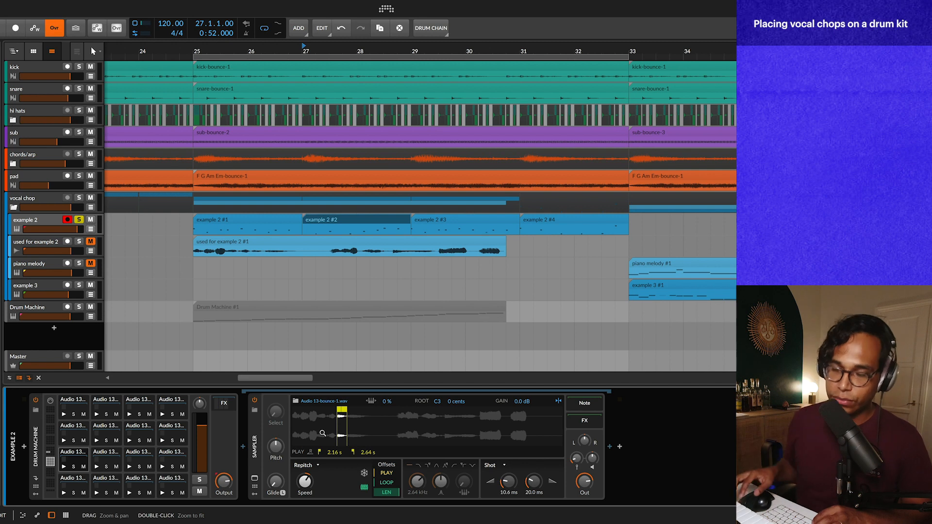
click(105, 433)
click(146, 430)
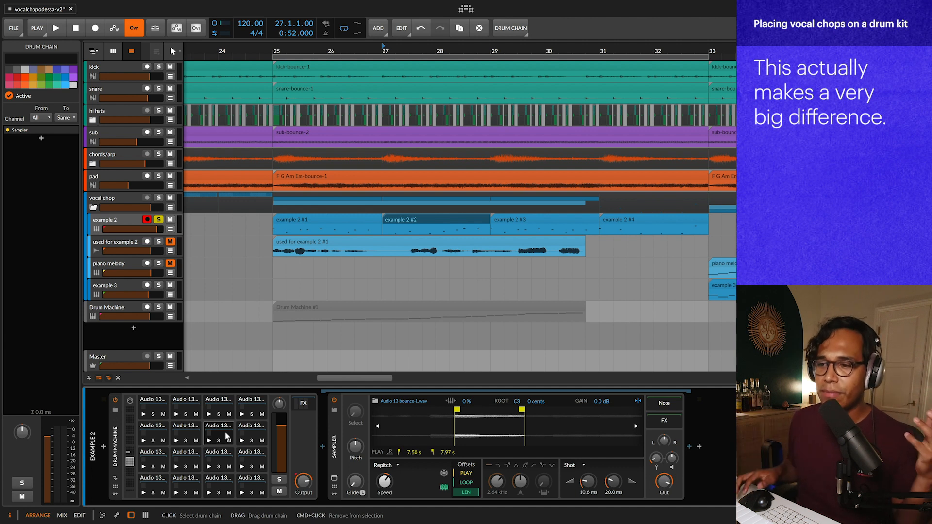
click(153, 480)
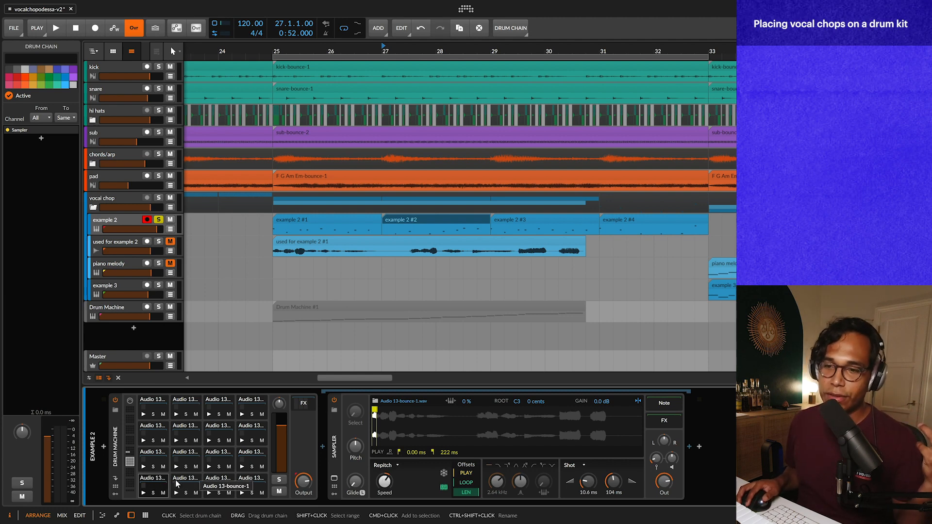
click(219, 483)
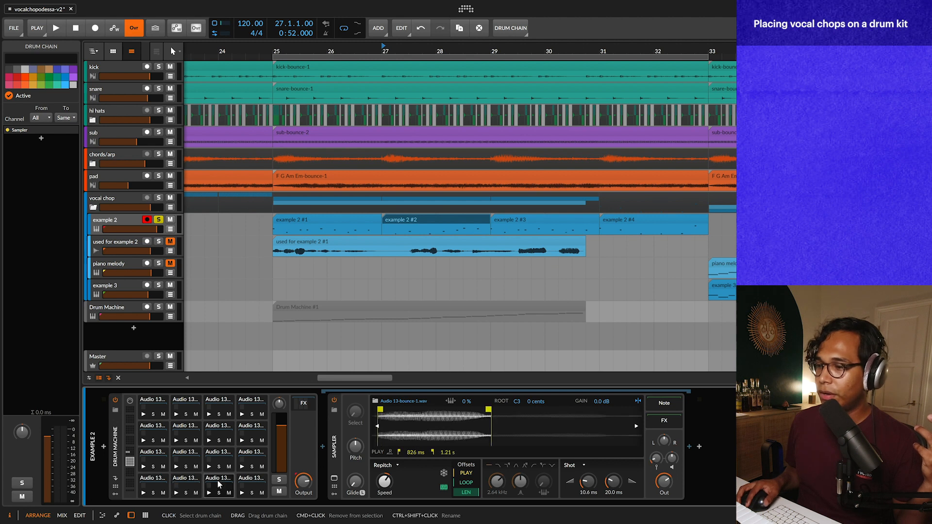
click(252, 484)
click(256, 458)
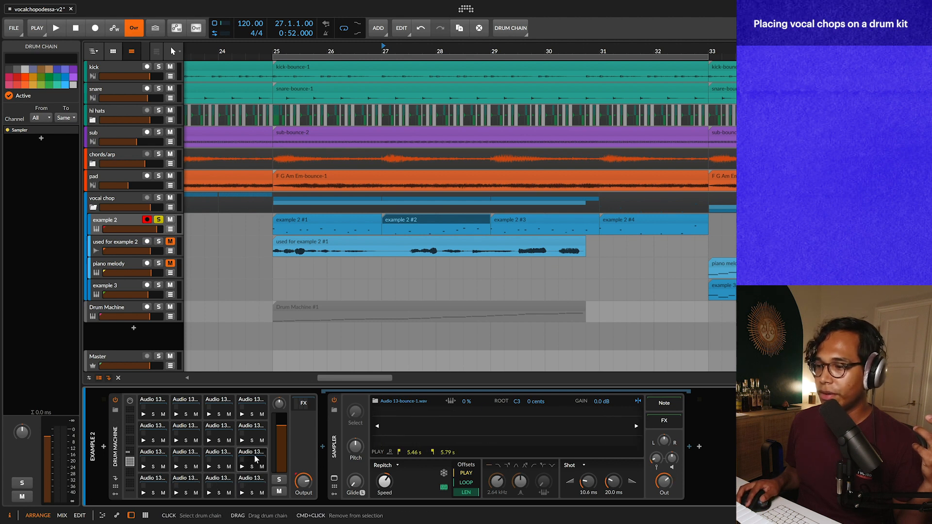
click(147, 455)
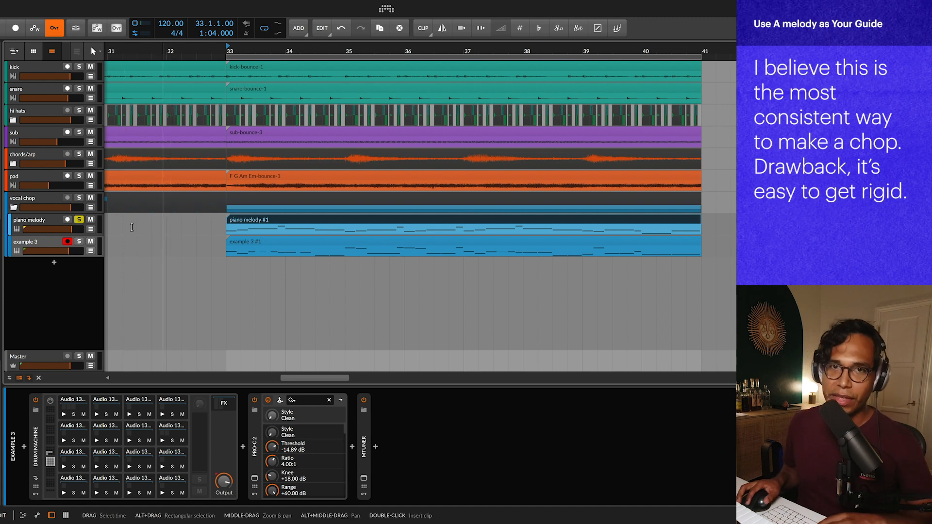
- Play the example 3 vocal chops with the full mix from bar 33, with piano melody muted, and select their drum machine
click(79, 242)
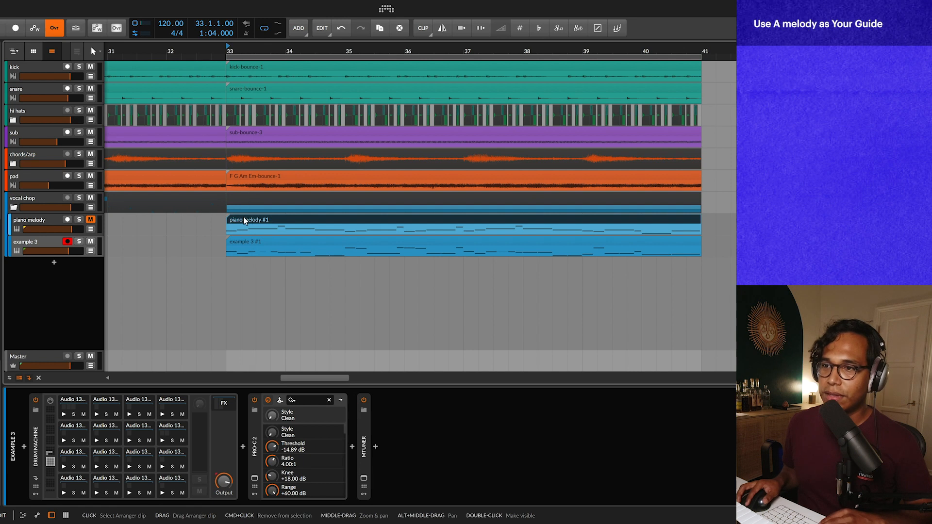
key(space)
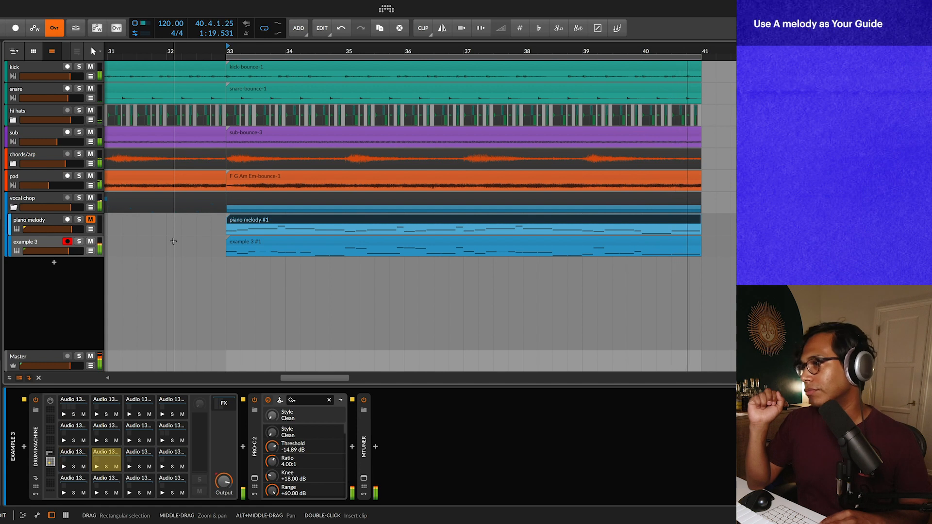
key(space)
click(240, 242)
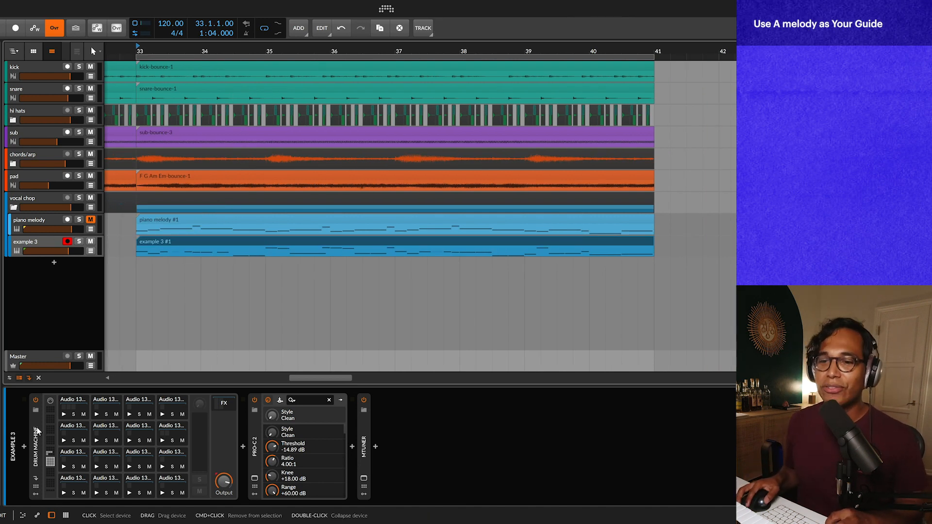
click(34, 434)
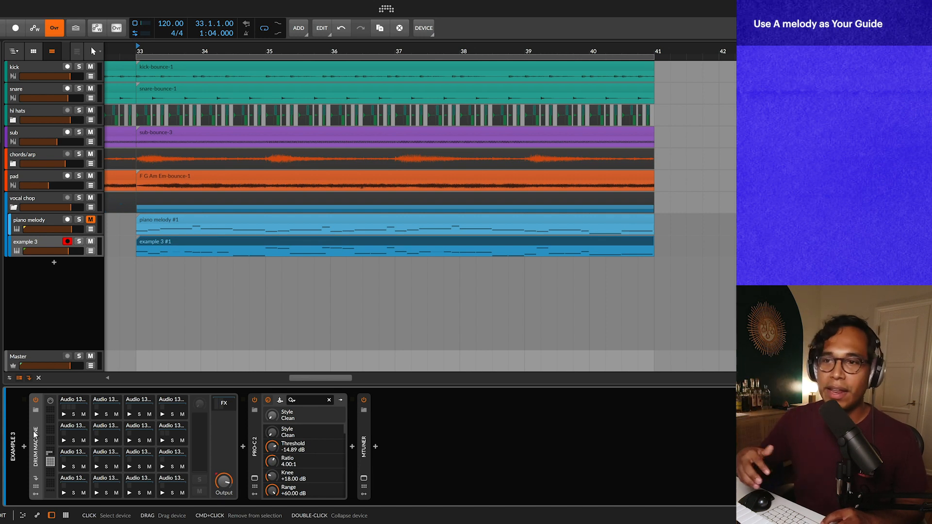
- Unmute and solo the piano melody track and play it from bar 33, first alone and again with example 3 also soloed
click(90, 220)
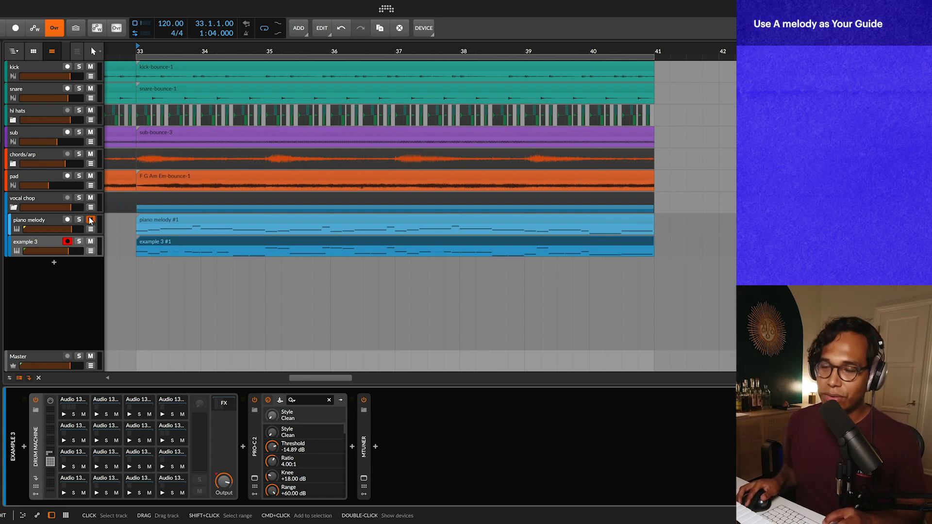
click(156, 222)
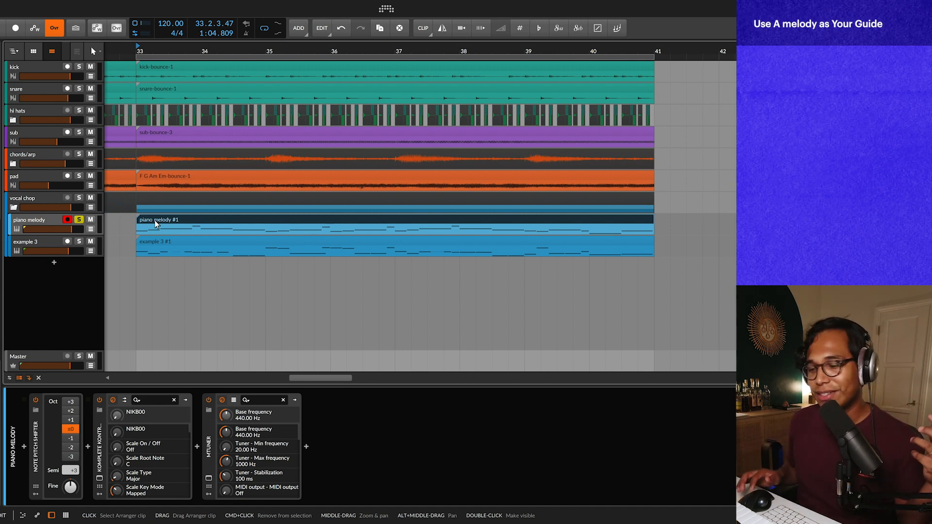
key(space)
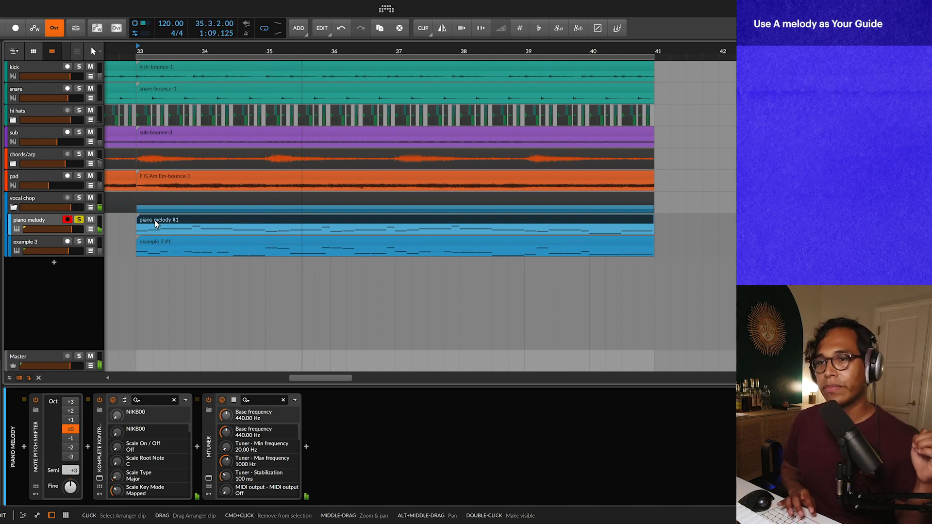
click(52, 244)
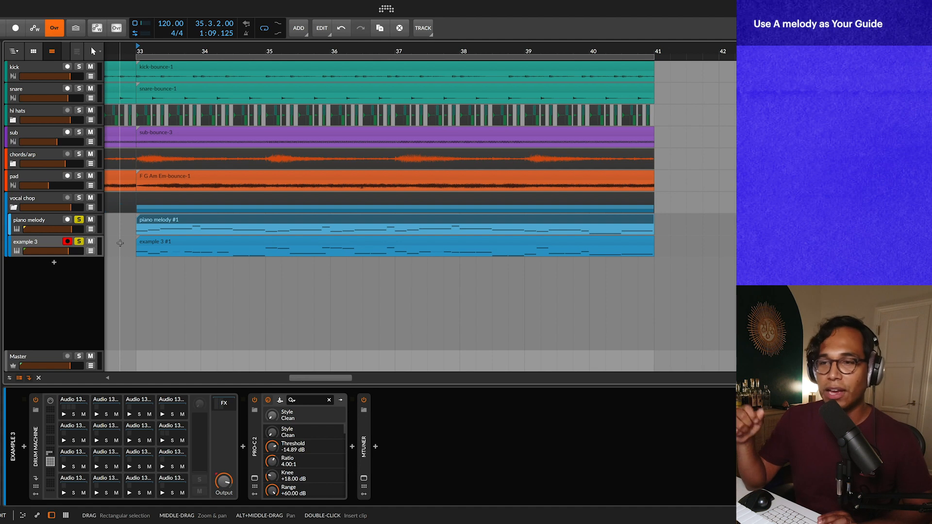
key(space)
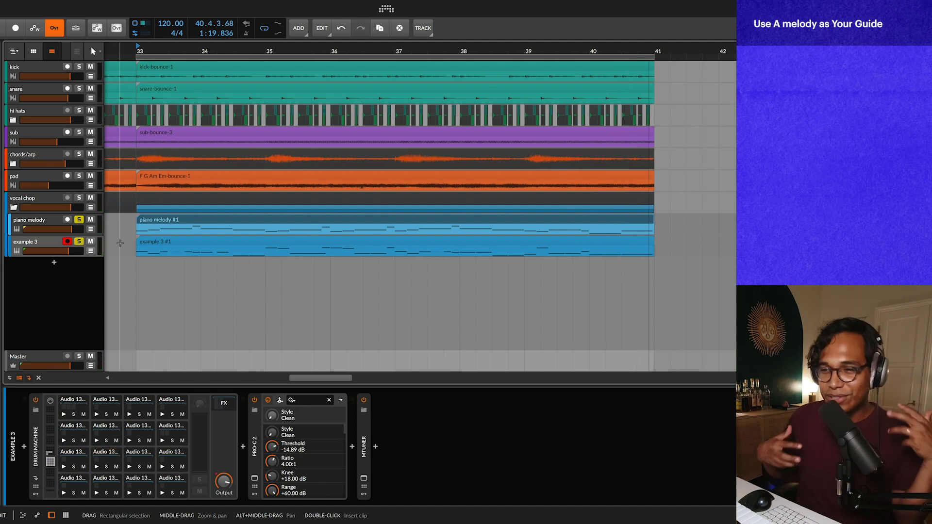
- Open the MTuner windows of the piano melody and example 3 tracks and arrange them one above the other
click(79, 220)
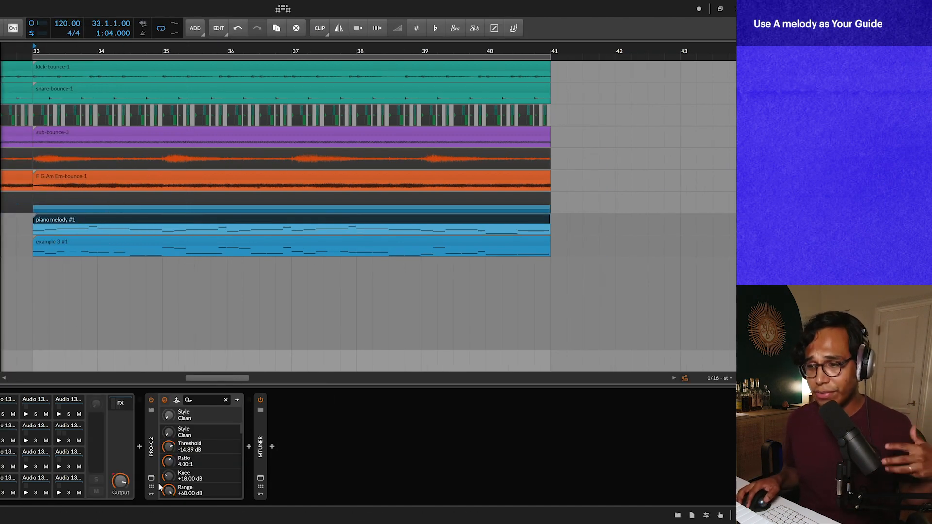
click(260, 480)
drag(204, 126, 544, 242)
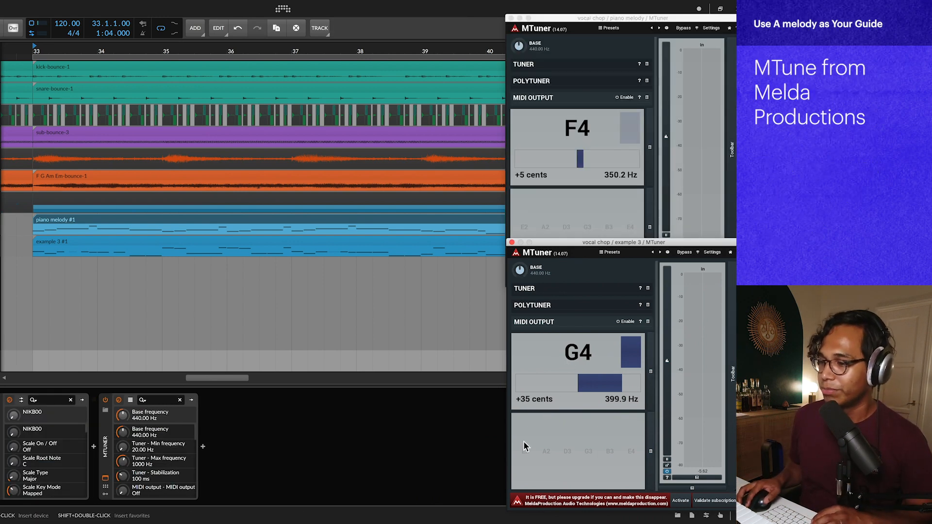
- Play the opening notes of the piano melody and example 3 from bar 33 to compare their pitch in both tuners
drag(53, 249, 40, 233)
click(40, 222)
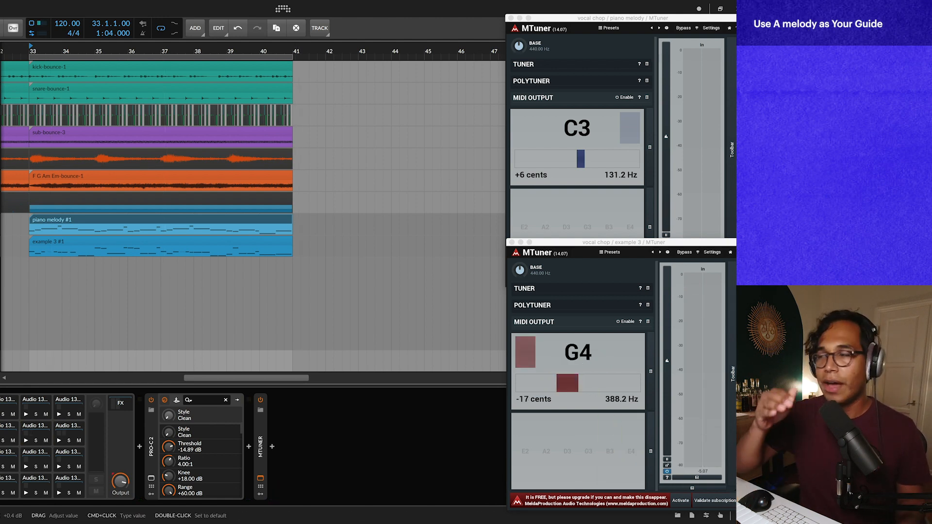
click(33, 222)
drag(33, 223, 53, 239)
key(space)
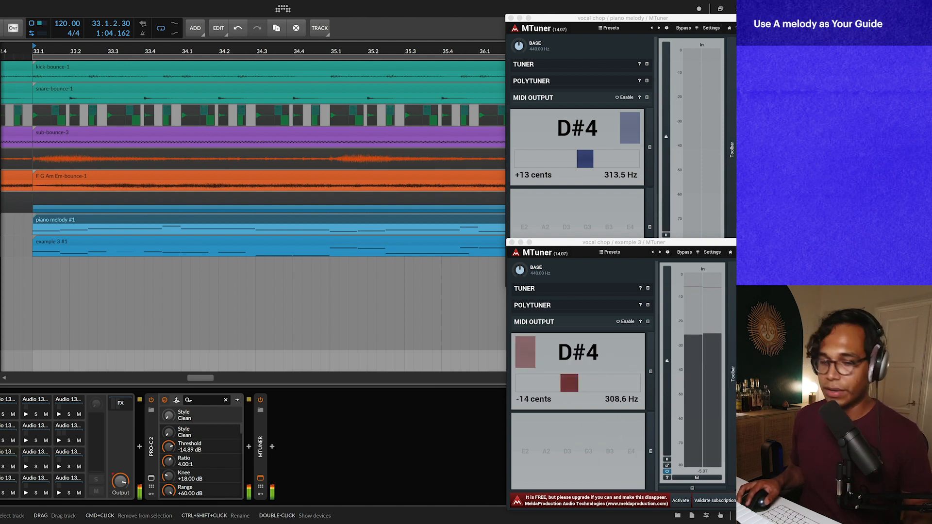
- Open the example 3 clip's notes, audition the first note, C2, for its pitch, and return to the arrangement
click(78, 243)
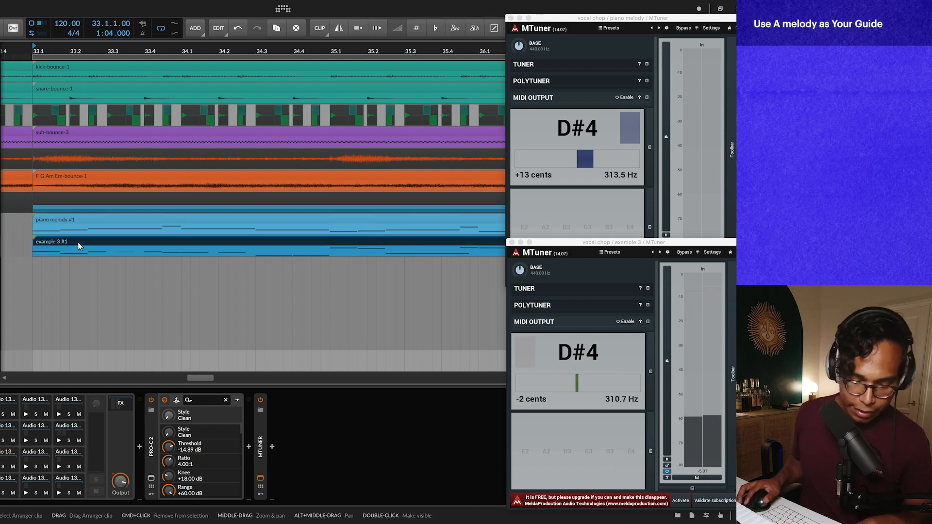
double_click(77, 243)
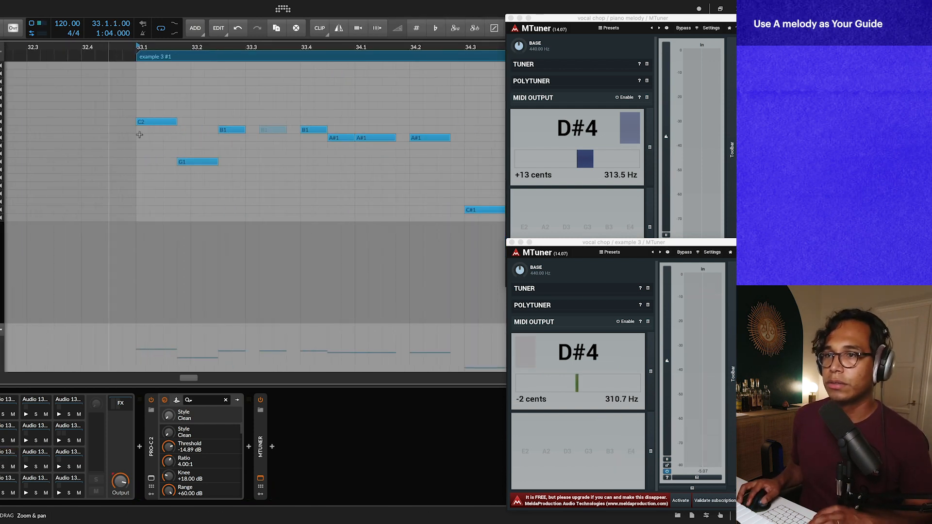
click(155, 122)
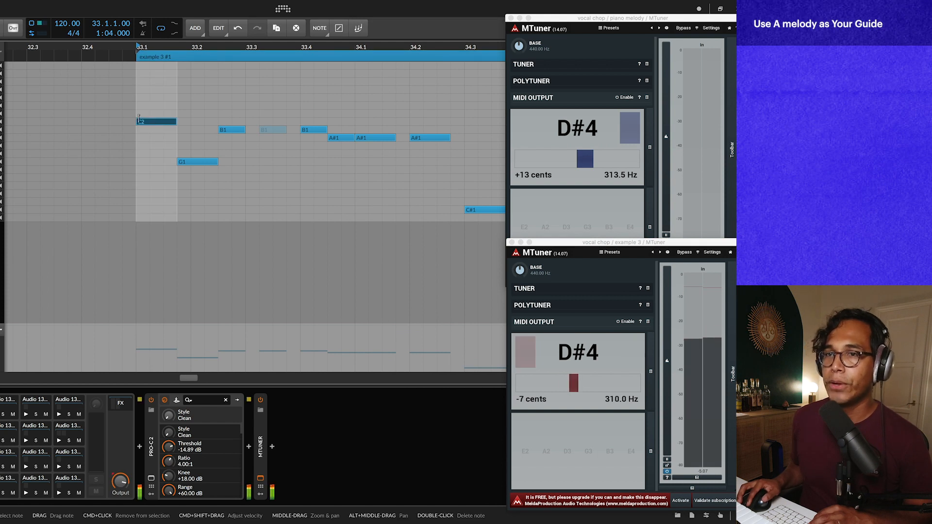
scroll(158, 97, down, 3)
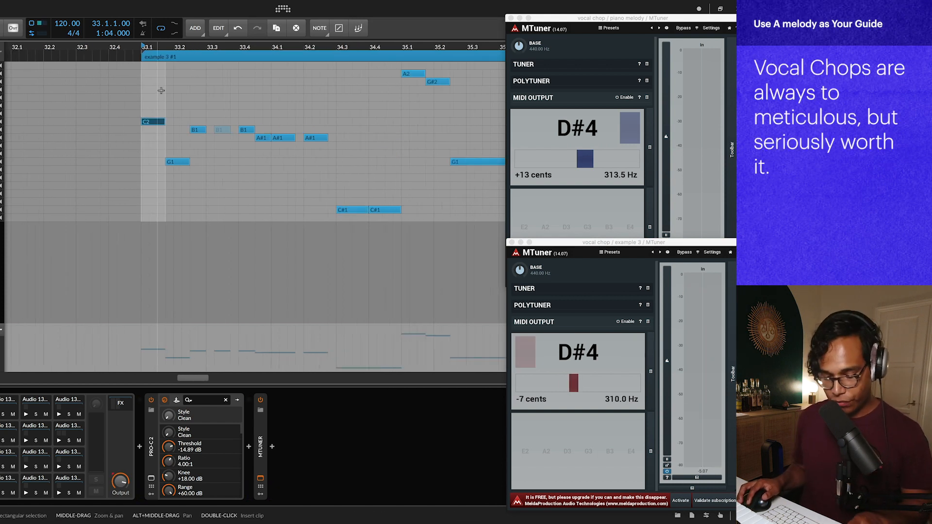
key(Tab)
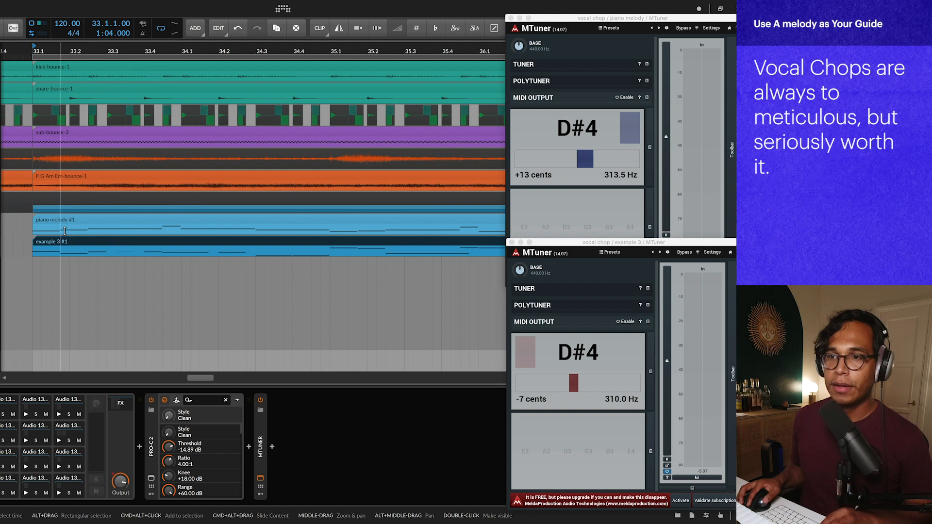
- Play both tracks from the second note, just before beat 33.2, to compare its pitch in the two tuners
click(70, 51)
drag(69, 15, 73, 121)
key(space)
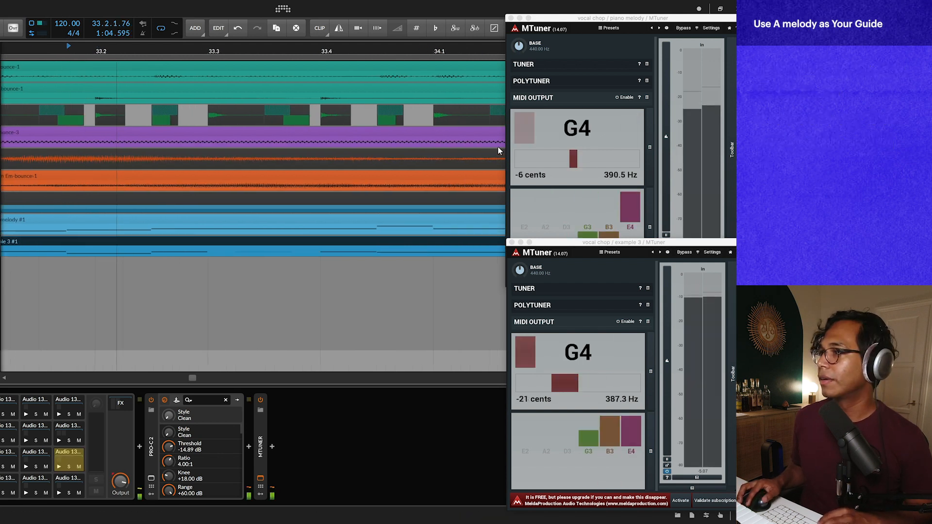
key(space)
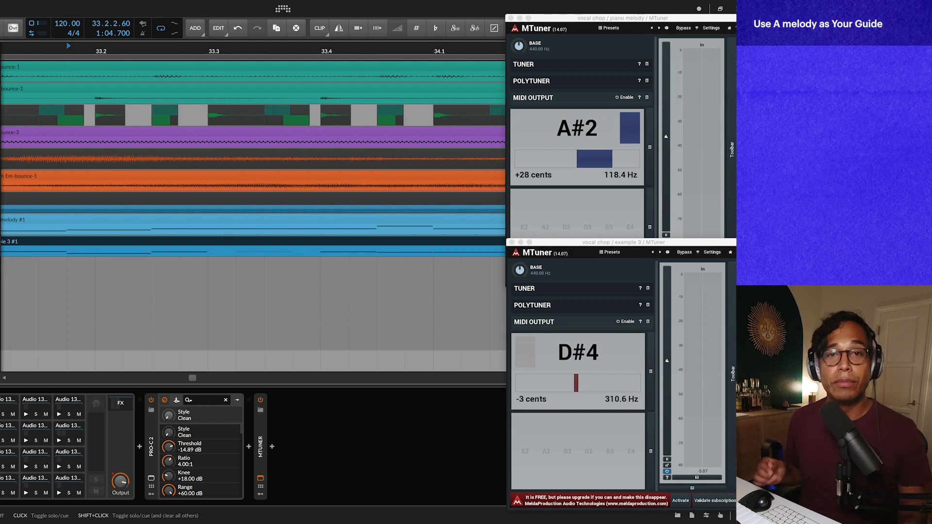
- Play further passages of both tracks from bar 33 to compare their pitches, and close the piano melody's MTuner window
scroll(173, 234, down, 10)
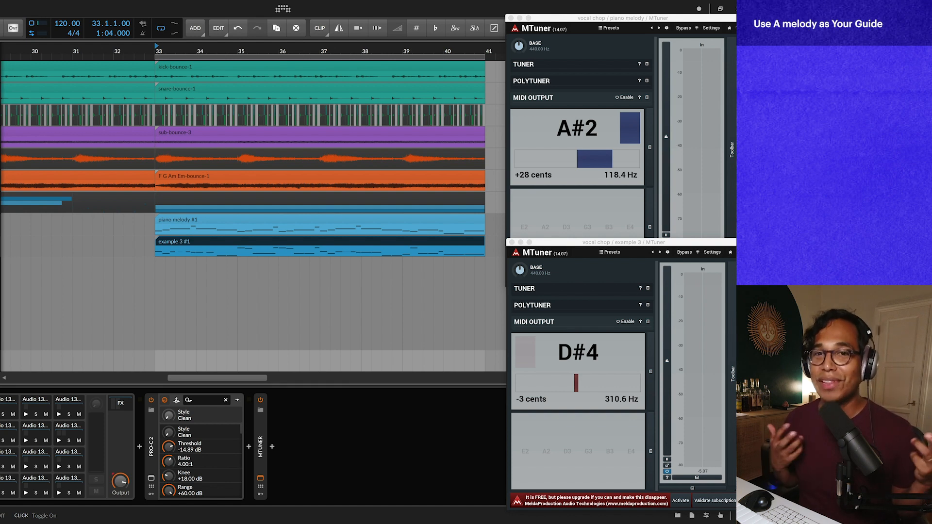
click(58, 229)
key(space)
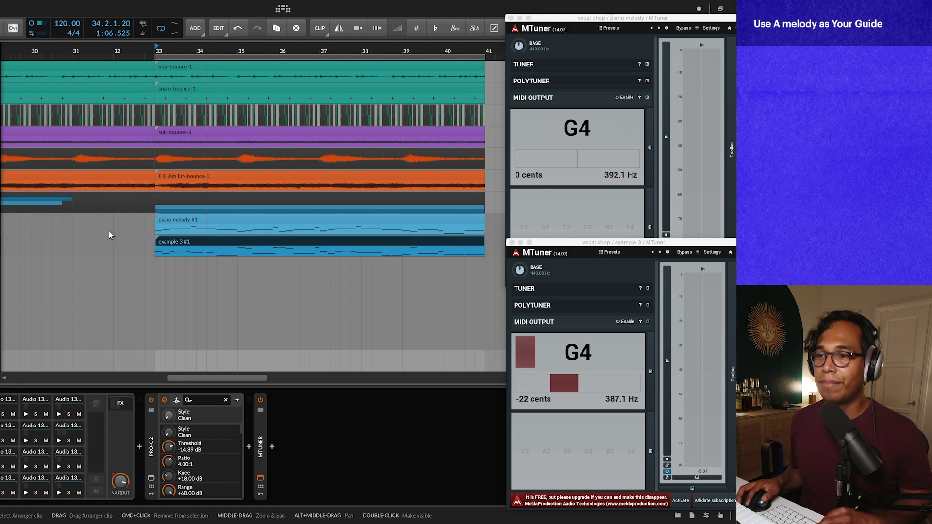
key(space)
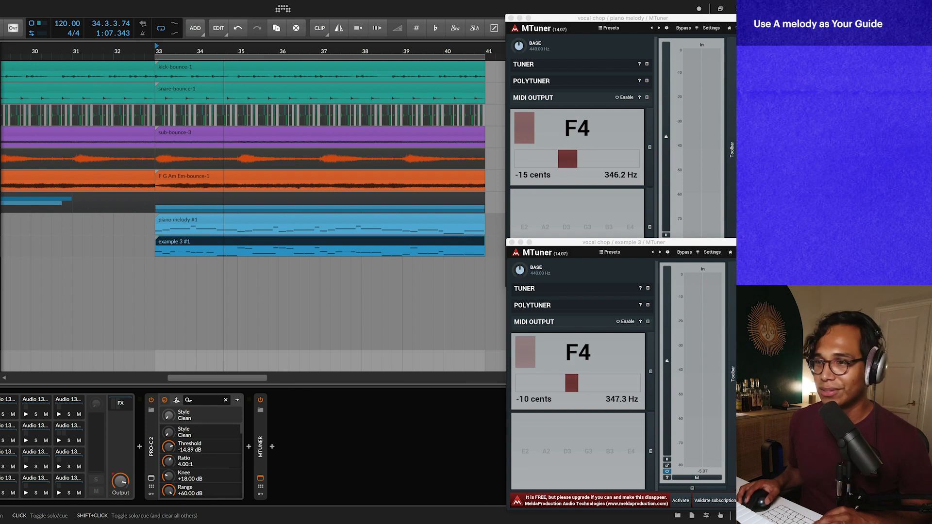
click(129, 255)
key(space)
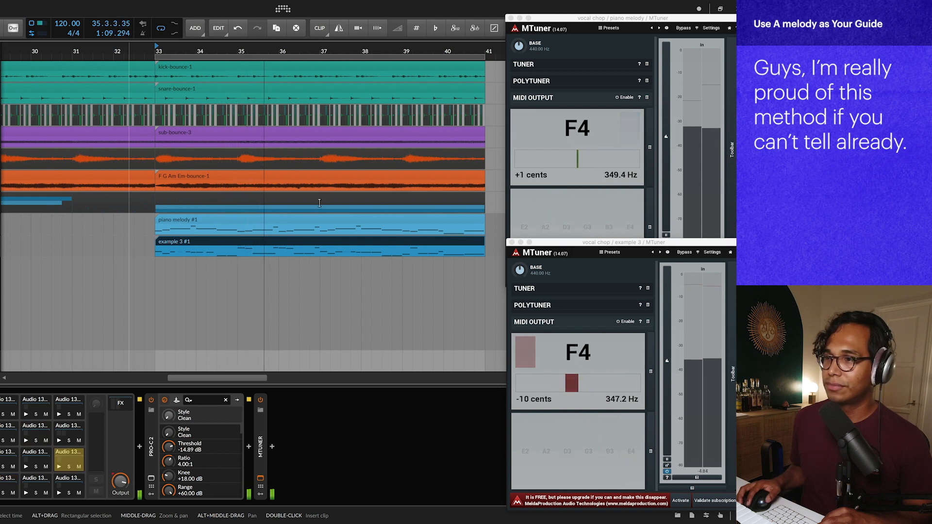
key(space)
click(510, 18)
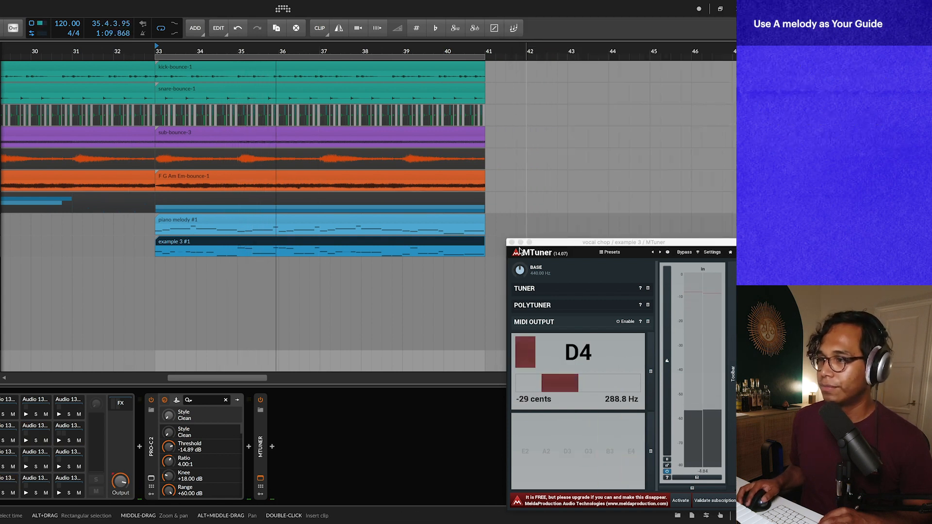